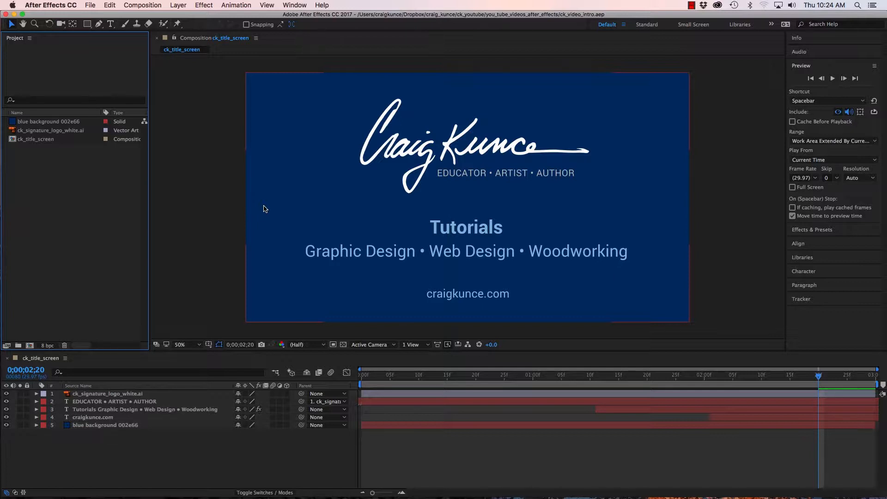
Step: Inspect the background color and its hex code in the ck_title_screen composition settings, leaving everything unchanged
click(435, 162)
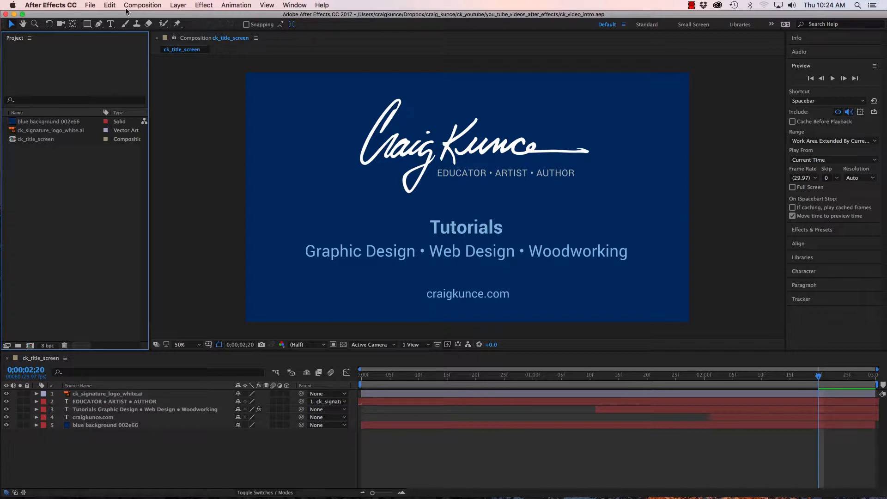
click(141, 5)
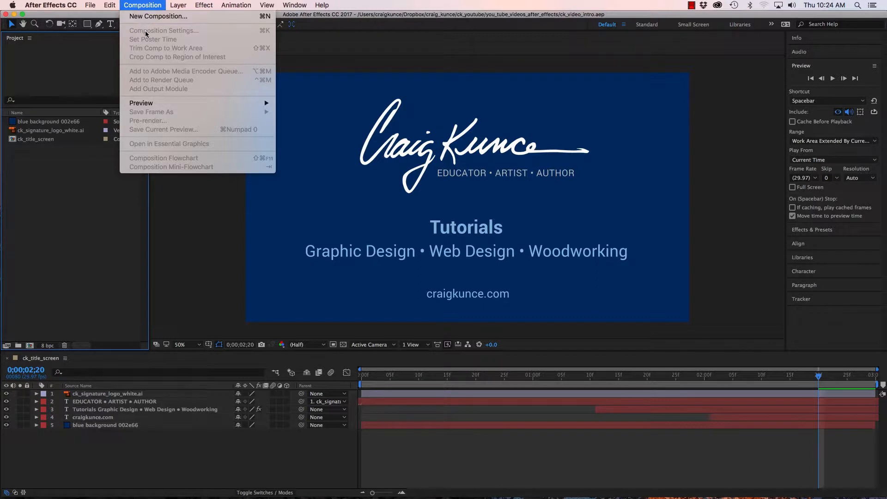
click(142, 4)
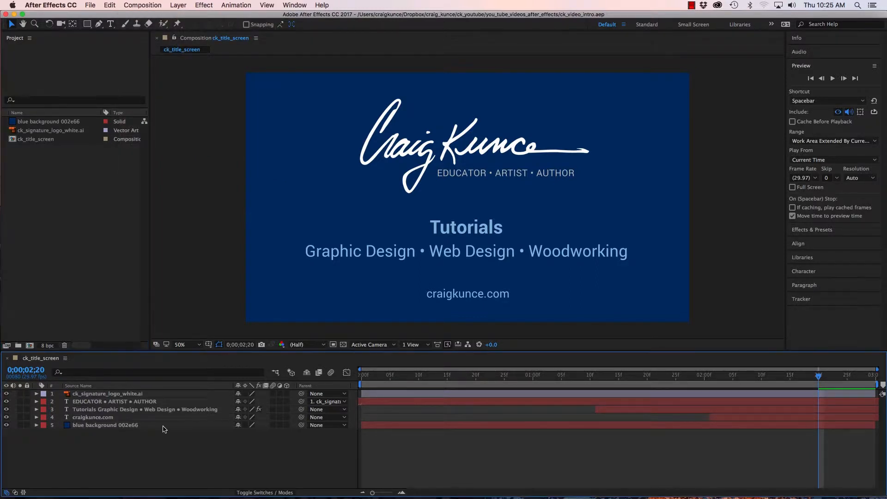
click(147, 6)
click(148, 32)
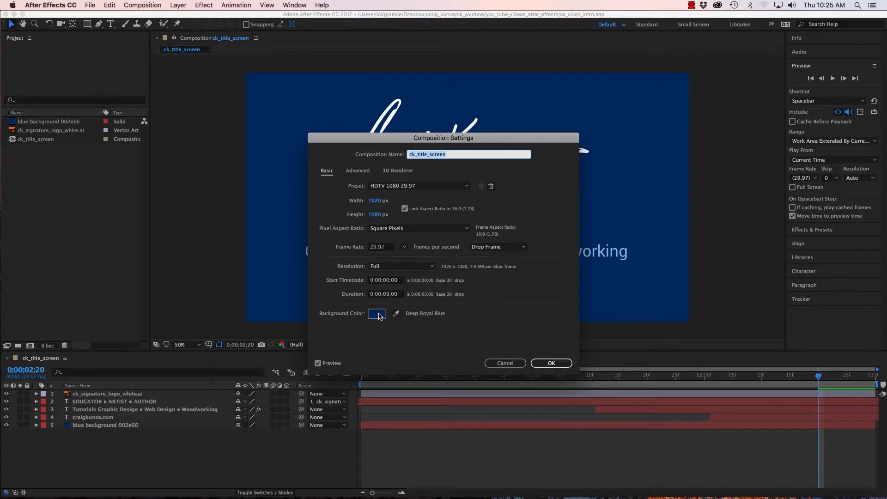
click(377, 315)
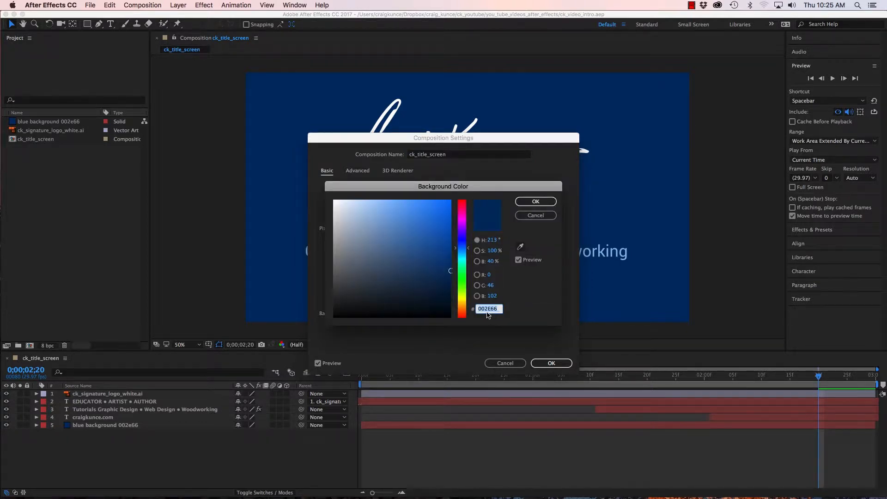
click(535, 216)
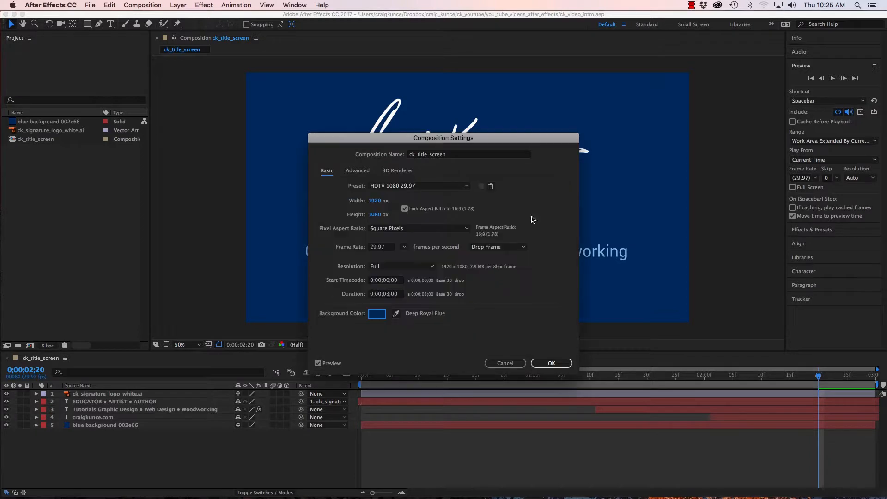
click(506, 363)
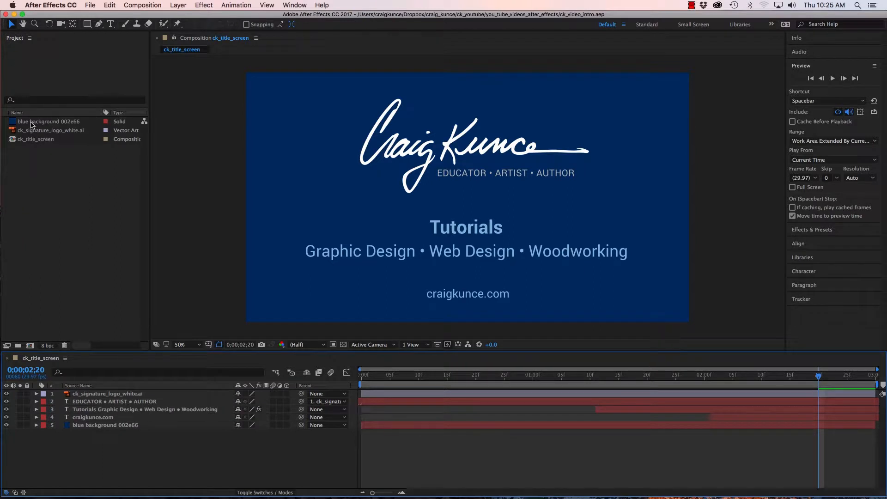
Step: Inspect the size and color settings for importing a new solid, and cancel without creating one
click(57, 183)
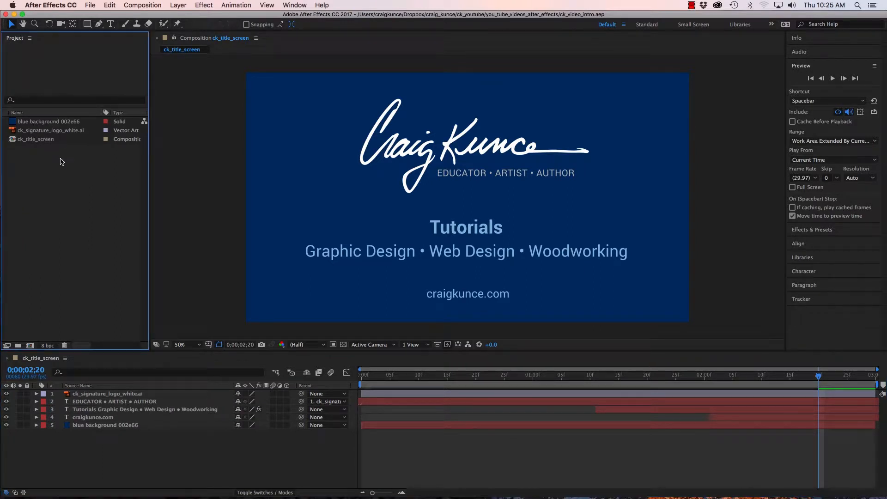
click(91, 5)
mouse_move(123, 136)
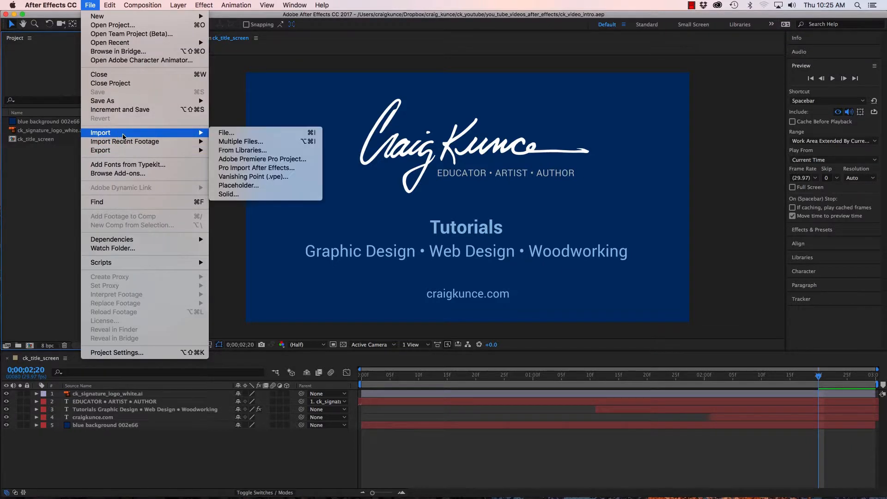
click(247, 198)
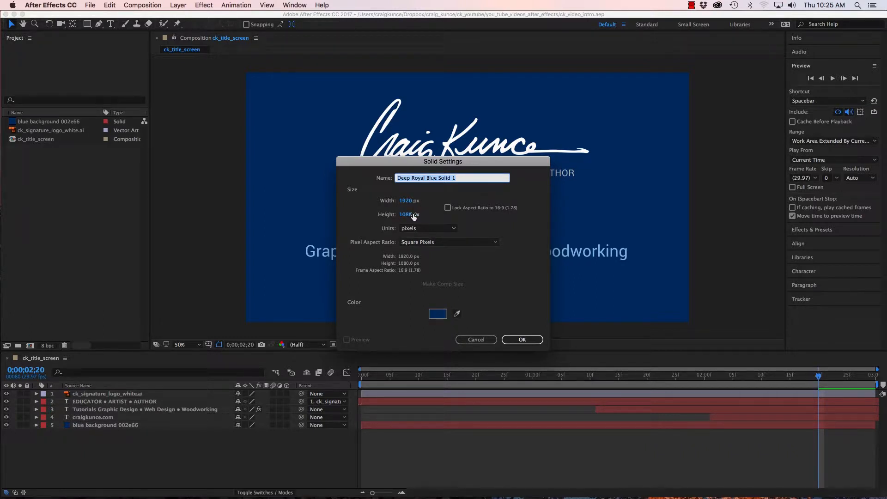
click(441, 317)
click(530, 218)
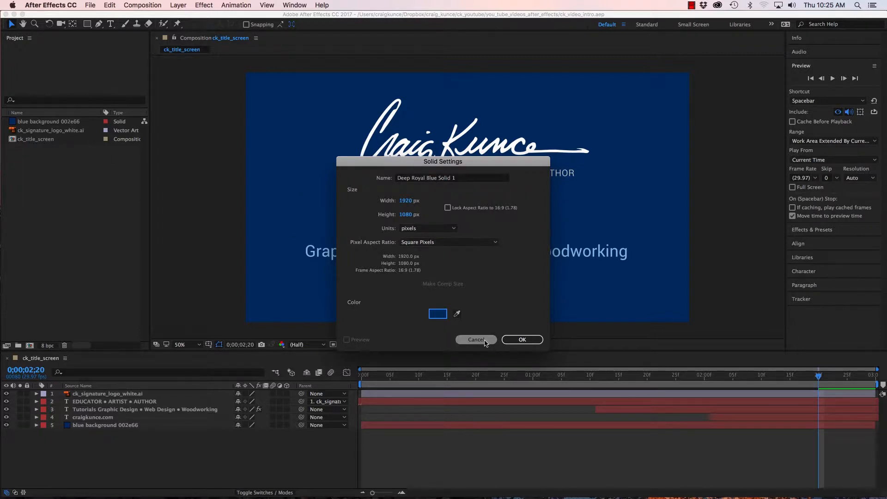
click(484, 343)
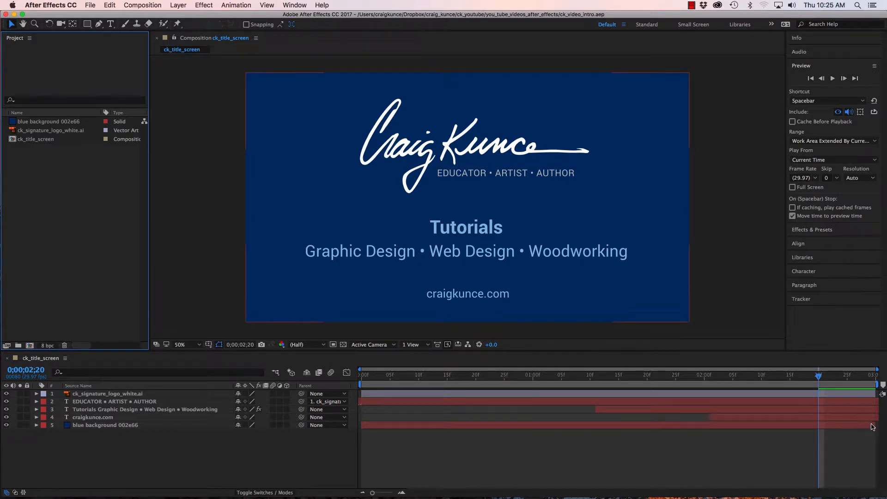
Step: Extend the blue background 002e66 layer to the end of the composition's timeline and save the project
drag(819, 375, 883, 376)
click(795, 375)
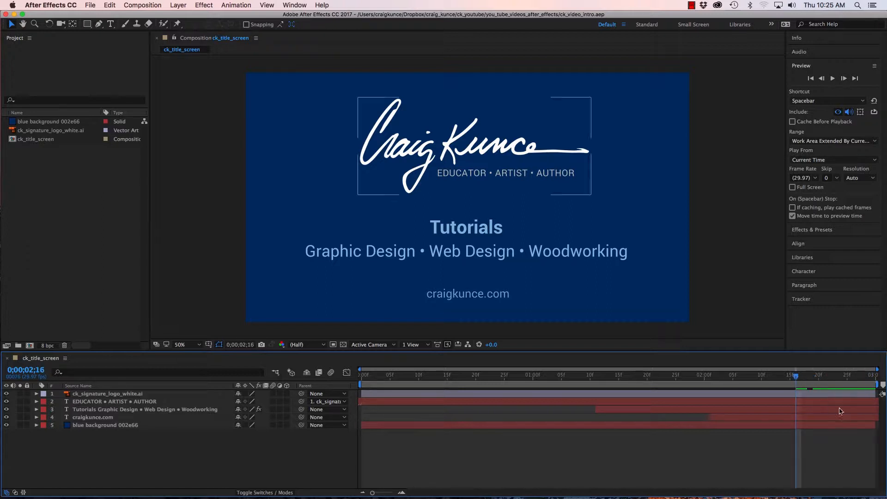
click(875, 426)
drag(875, 425, 880, 425)
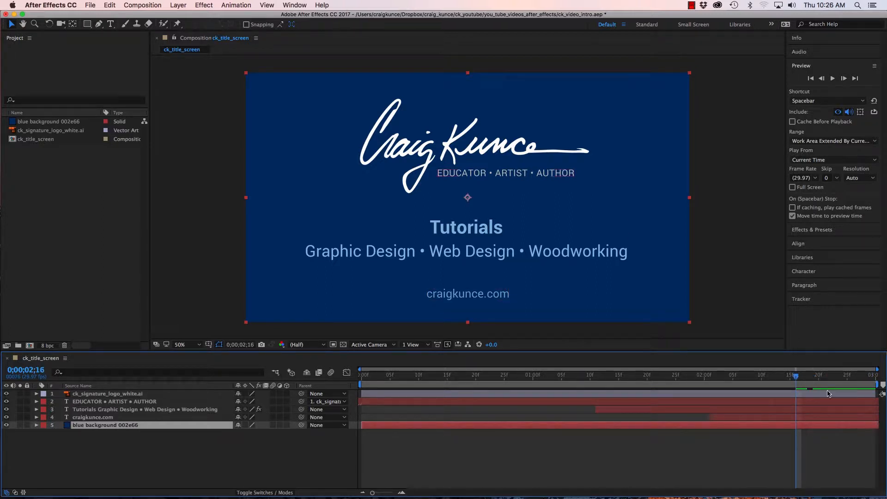
drag(796, 378, 728, 376)
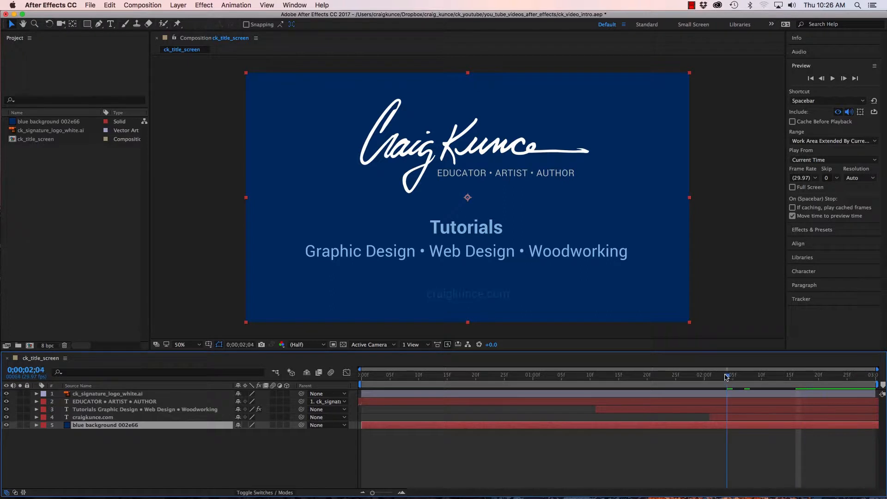
click(280, 447)
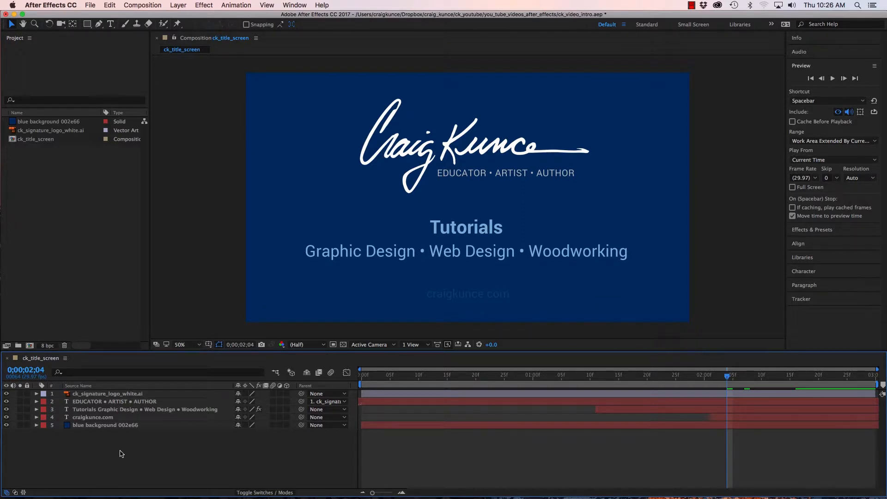
key(super+s)
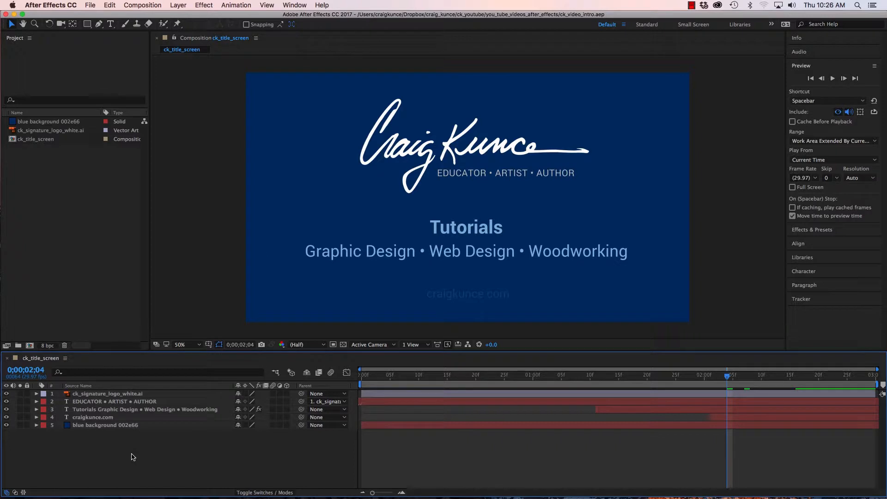
Step: Add the ck_title_screen composition to the Adobe Media Encoder queue
click(92, 285)
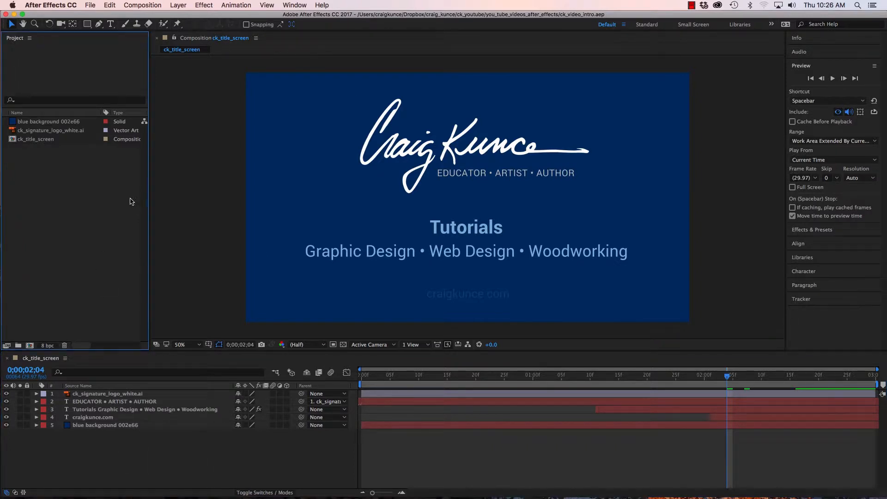
click(158, 460)
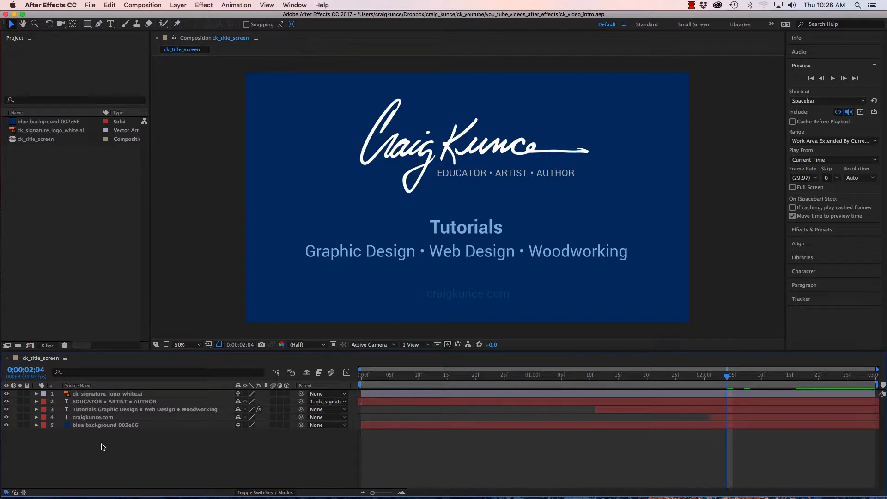
click(139, 5)
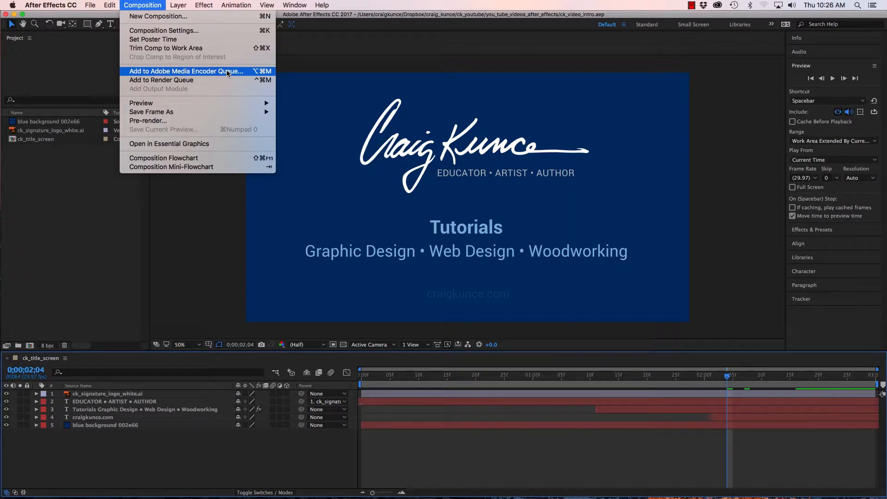
click(183, 72)
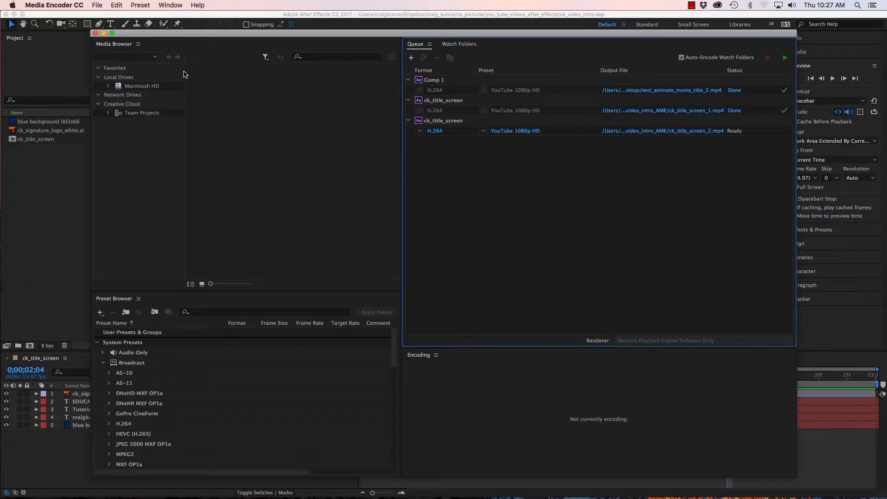
mouse_move(656, 490)
Step: Keep H.264 as the format and choose the YouTube 1080p HD preset for the queued ck_title_screen output
click(420, 132)
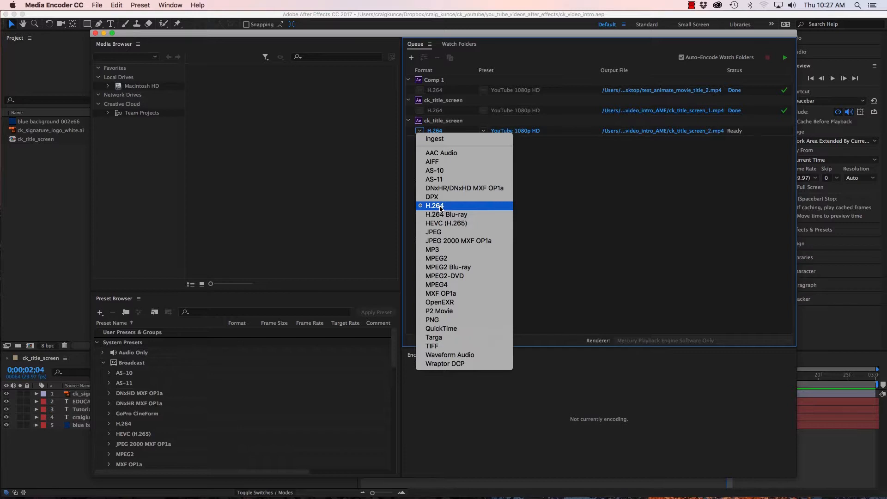
click(549, 203)
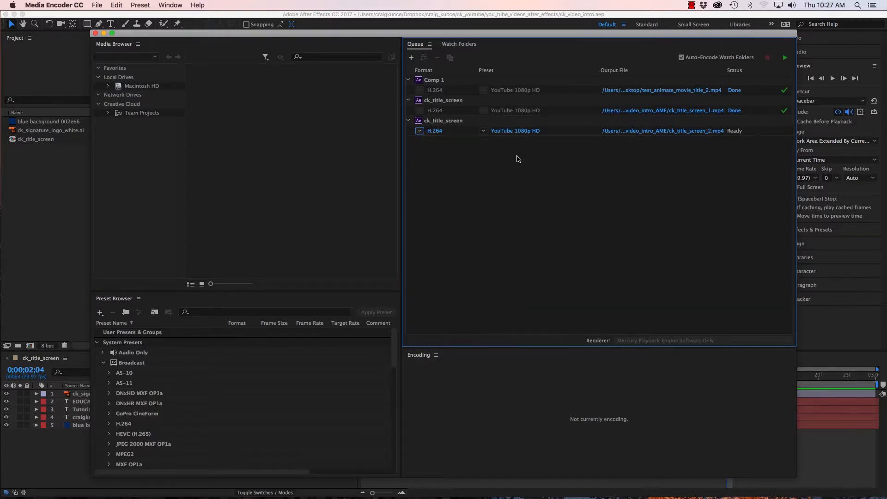
click(484, 131)
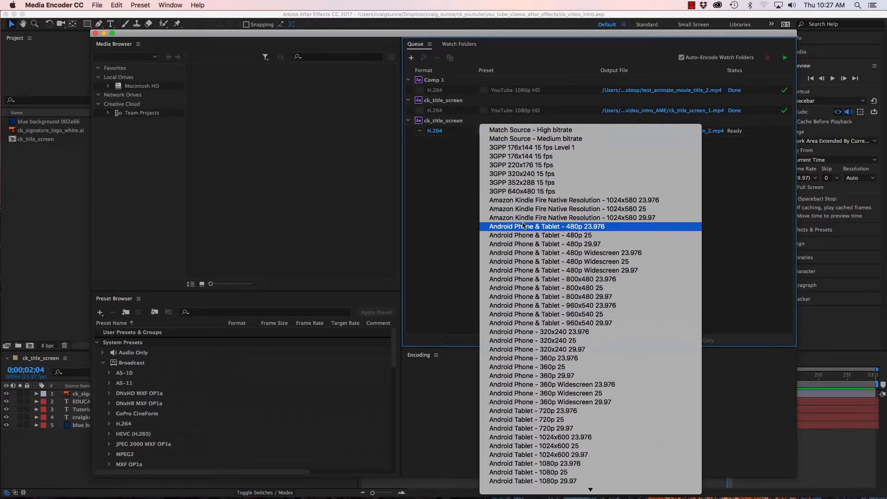
scroll(541, 300, down, 3)
scroll(542, 300, down, 10)
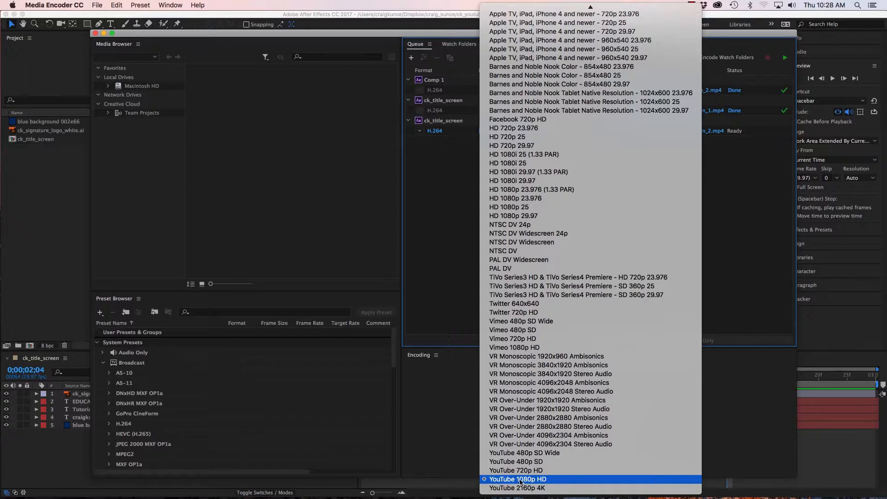
click(554, 482)
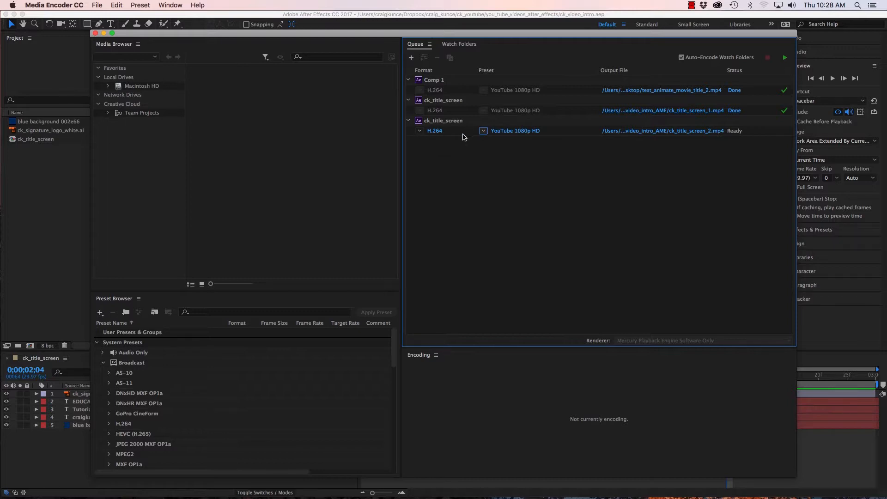
Step: Start encoding the queued ck_title_screen_2.mp4 output
mouse_move(506, 135)
mouse_move(535, 134)
click(785, 60)
Step: Switch to Finder and preview the exported ck_title_screen_2.mp4 in the ck_video_intro_AME folder
key(super+Tab)
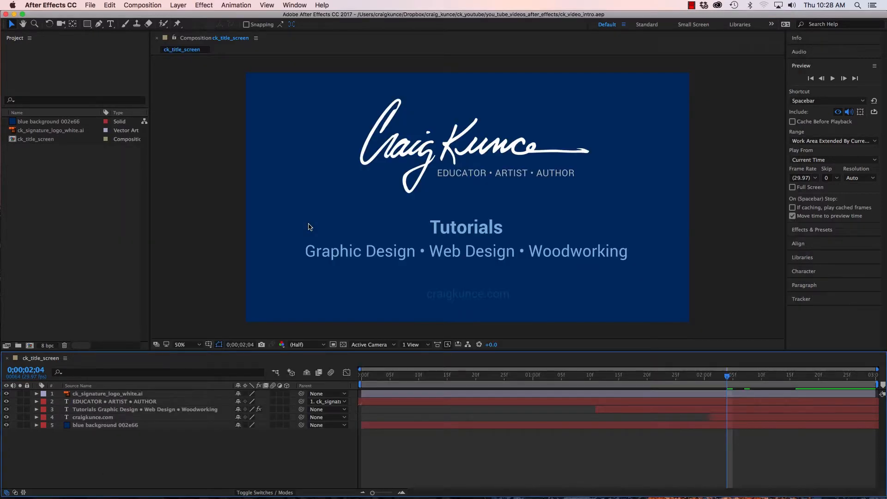
key(super+h)
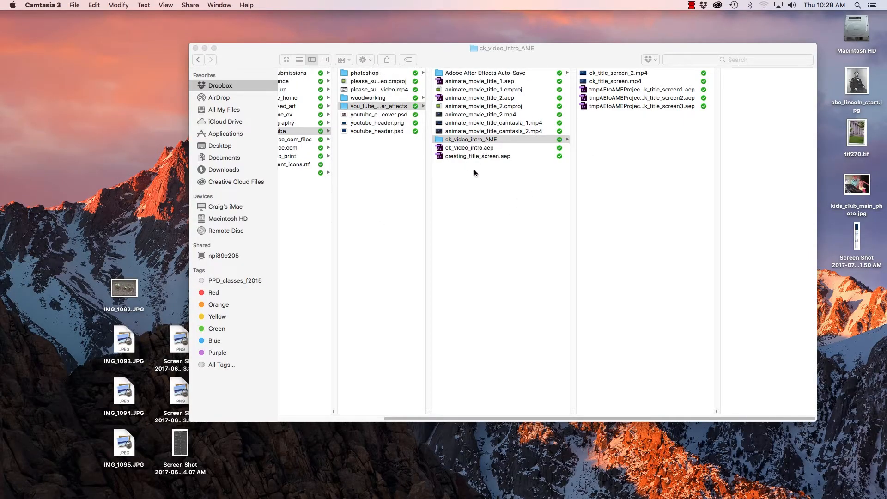
click(607, 76)
click(606, 74)
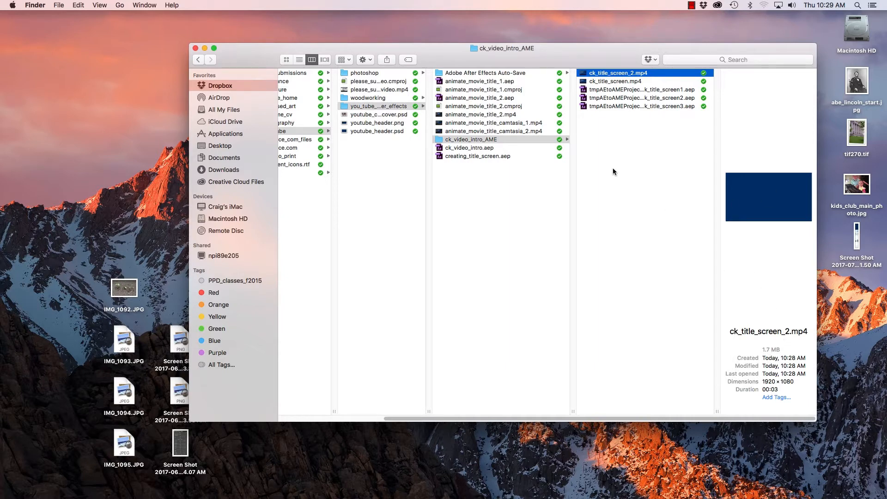
key(space)
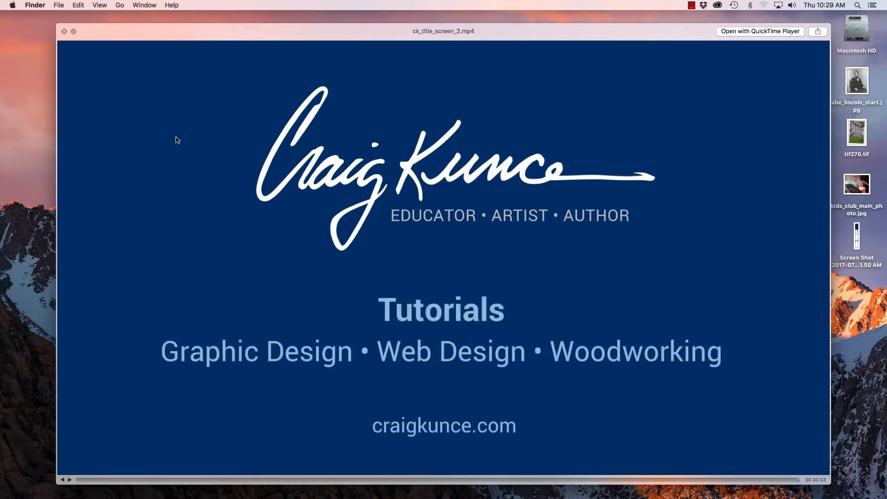
key(space)
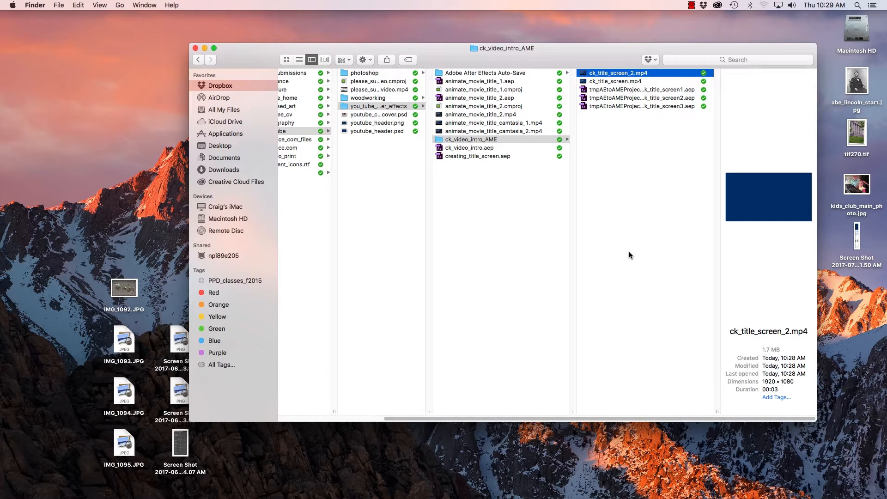
Step: Switch back to Adobe After Effects CC 2017
mouse_move(407, 483)
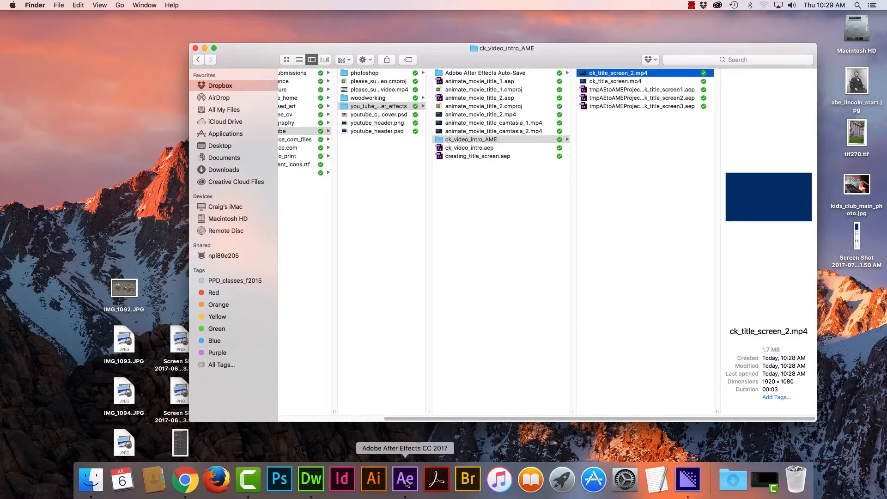
click(407, 483)
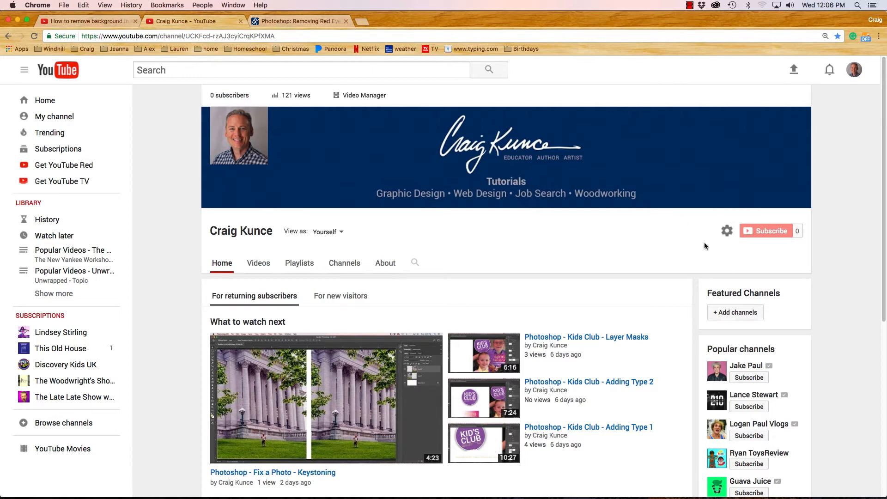
Step: Show the web page with the Photoshop tutorial on removing red eye in a photo
click(284, 20)
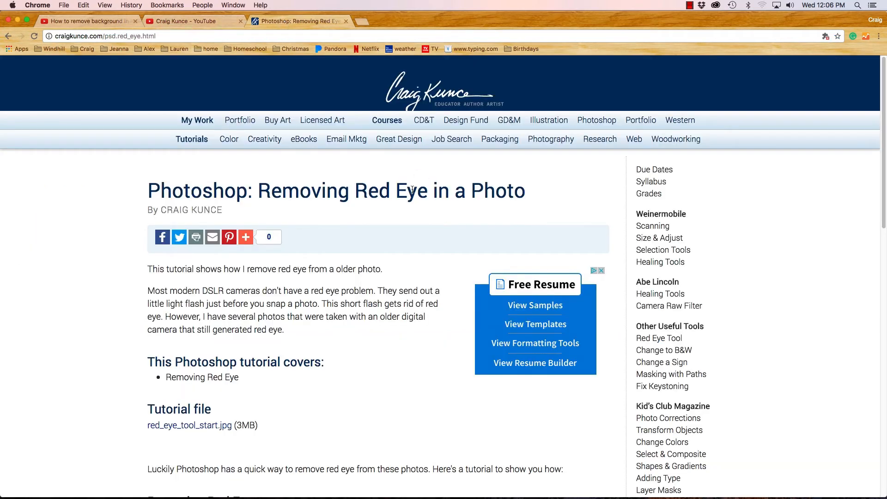